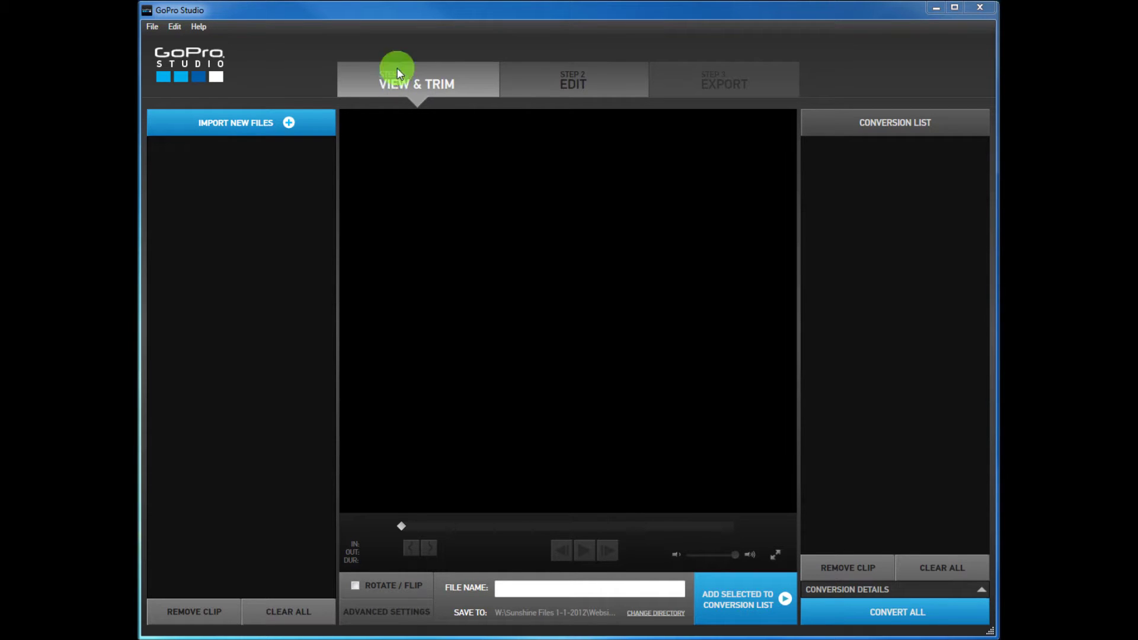
Go to the Edit step and create a new project from the Blank Template.
left_click(557, 83)
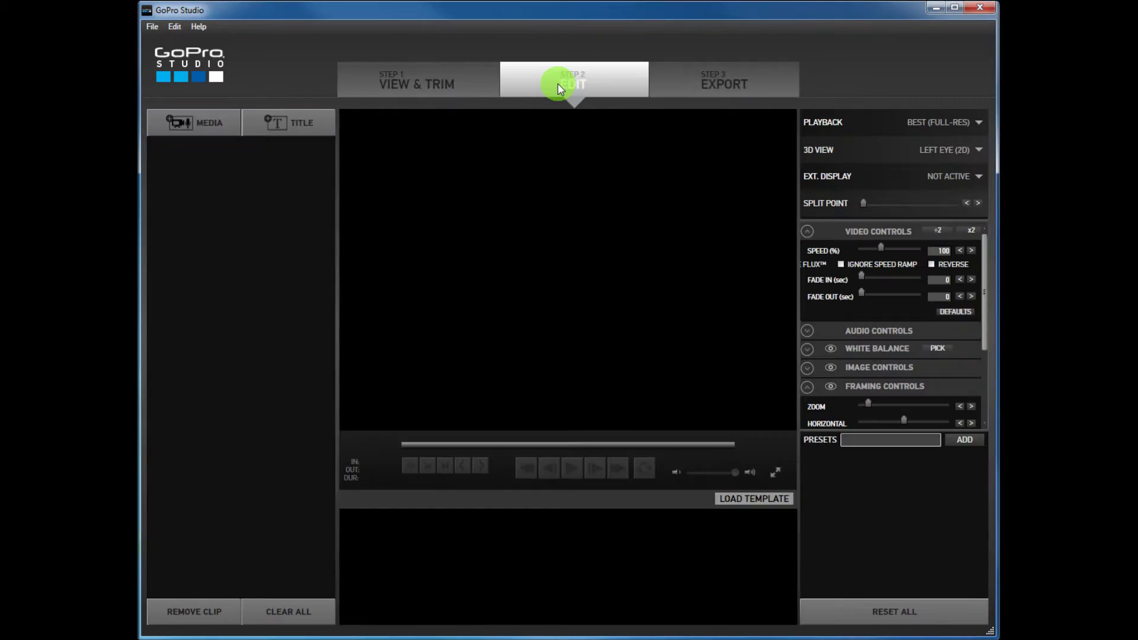
left_click(240, 178)
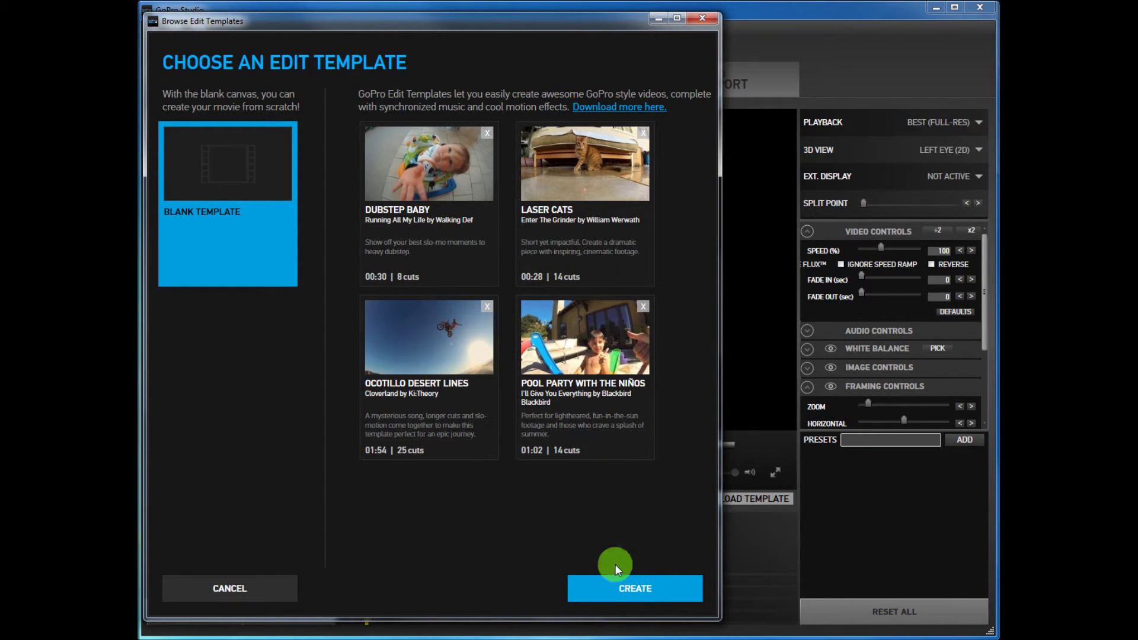
left_click(646, 591)
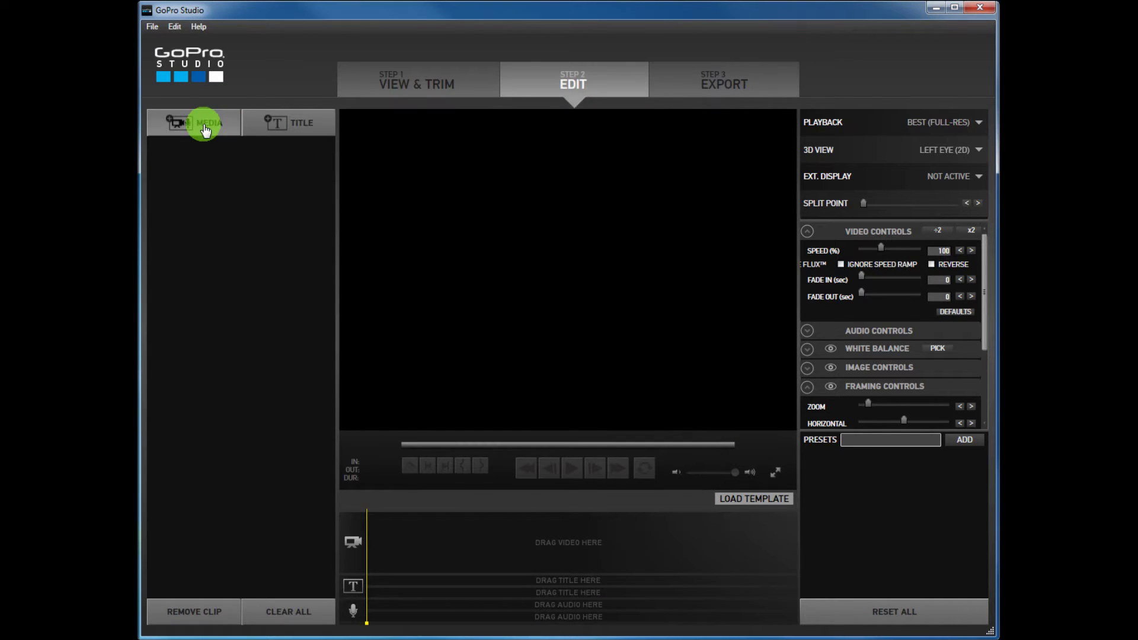
Import clips G0011656, G0012654 and G0013653 from the 20150822 - EL Fudge Cookie folder.
left_click(204, 130)
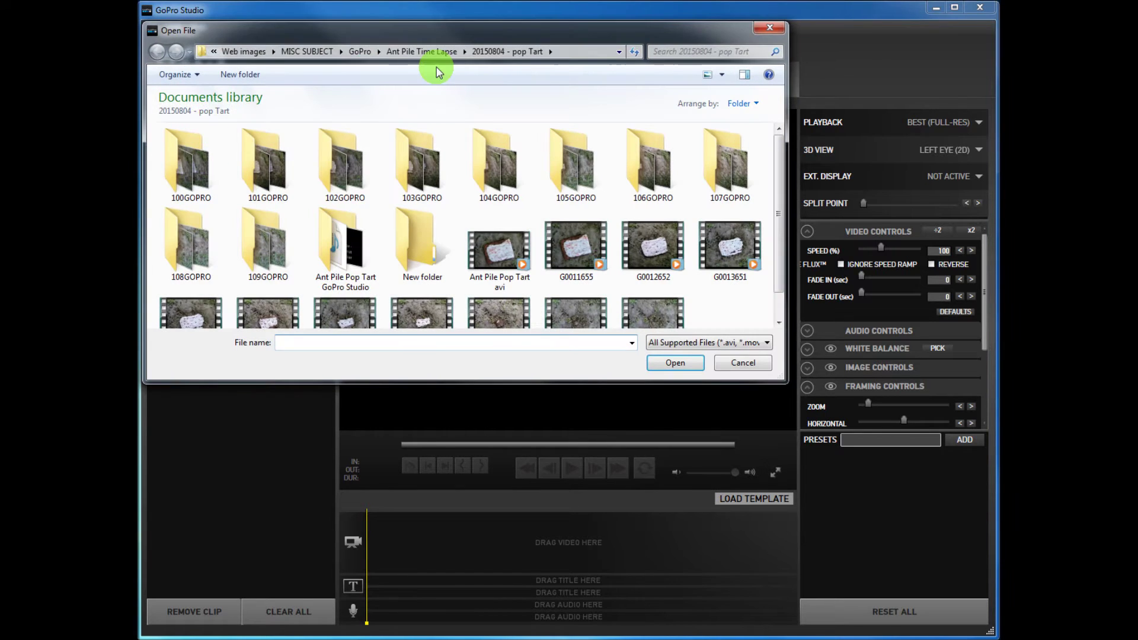
left_click(432, 49)
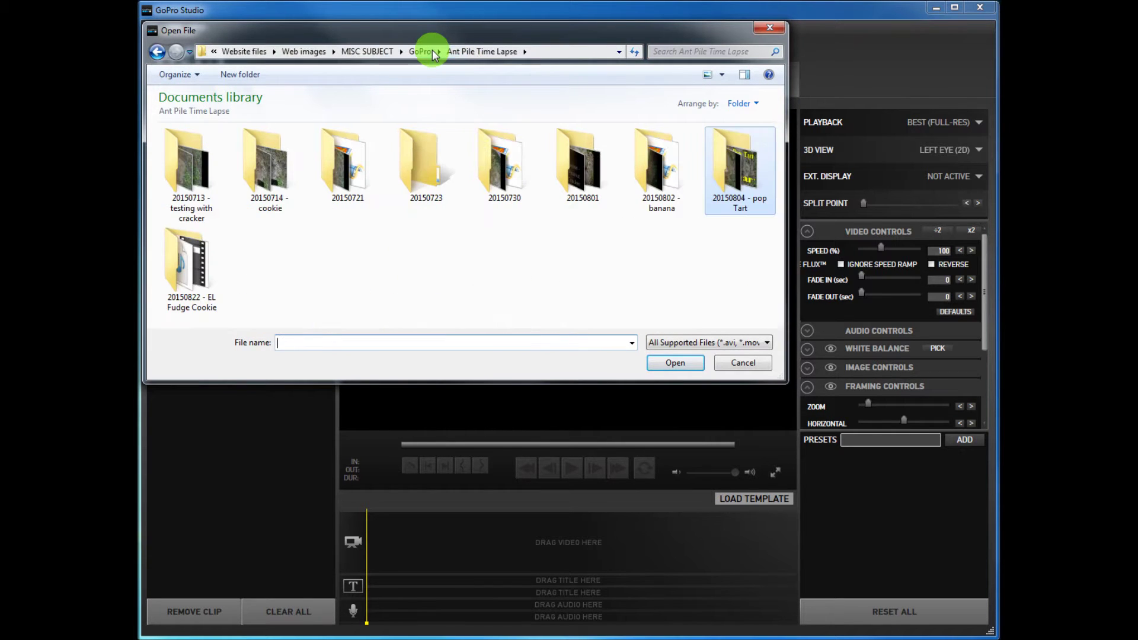
double_click(187, 271)
left_click(431, 163)
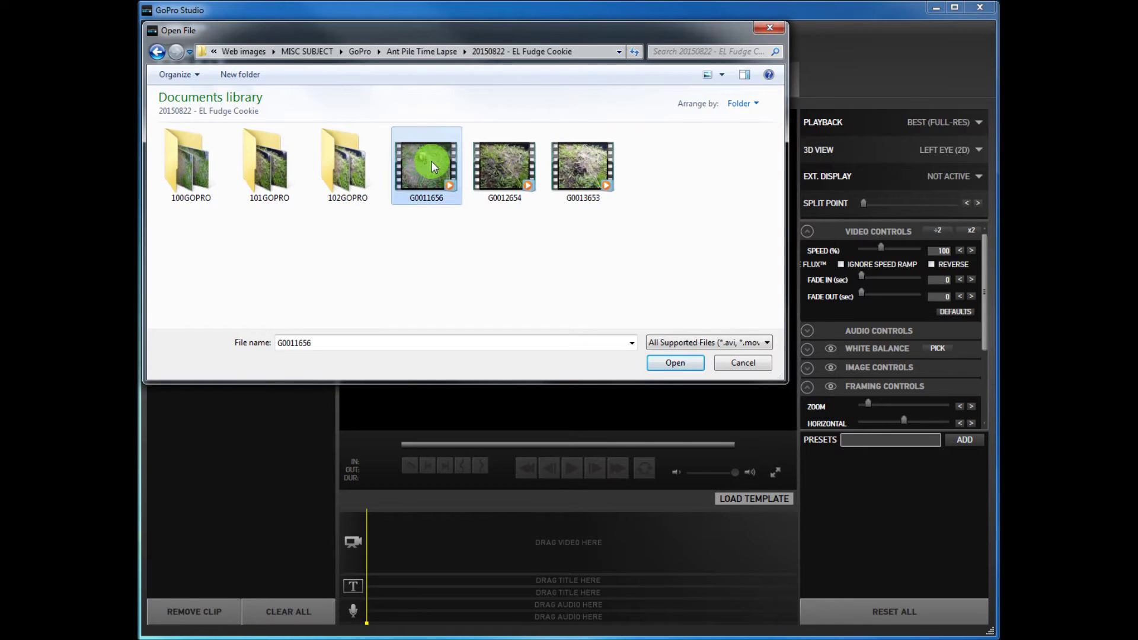
left_click(592, 168, "shift")
left_click(680, 363)
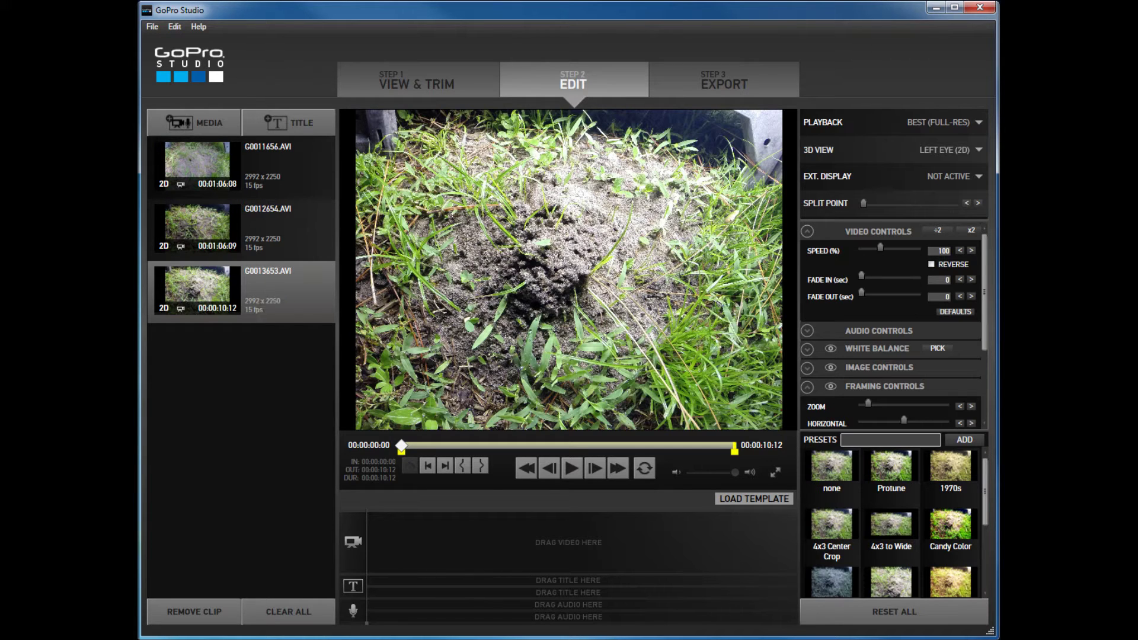
Preview clips G0011656 and G0013653, then put G0011656 first on the video track.
left_click(297, 157)
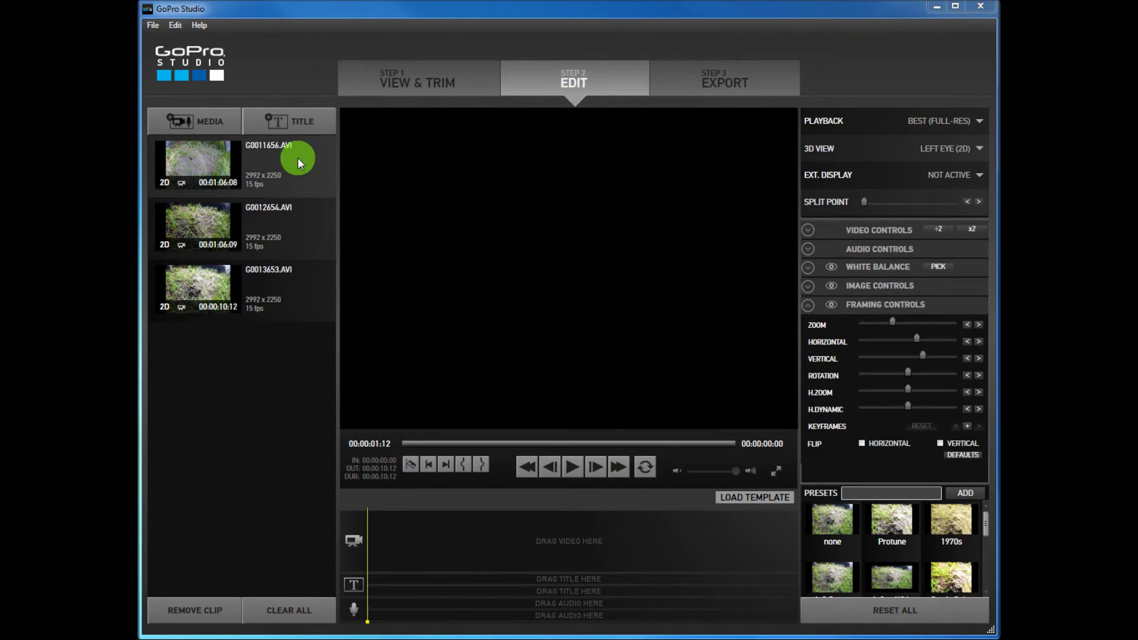
left_click(283, 286)
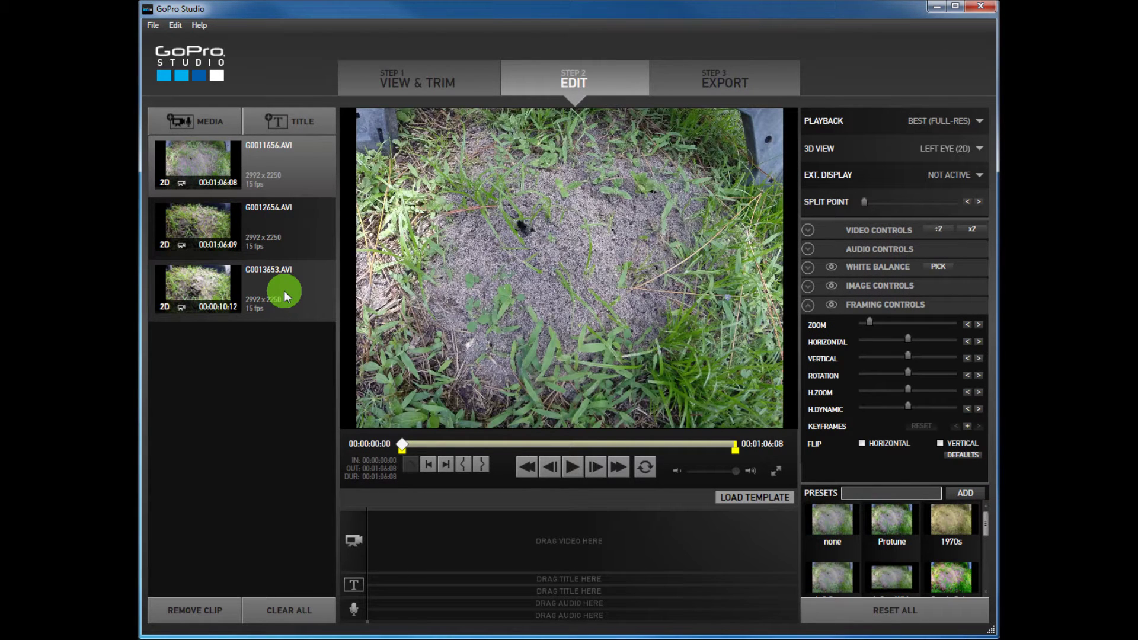
left_click(269, 170)
left_click(293, 279)
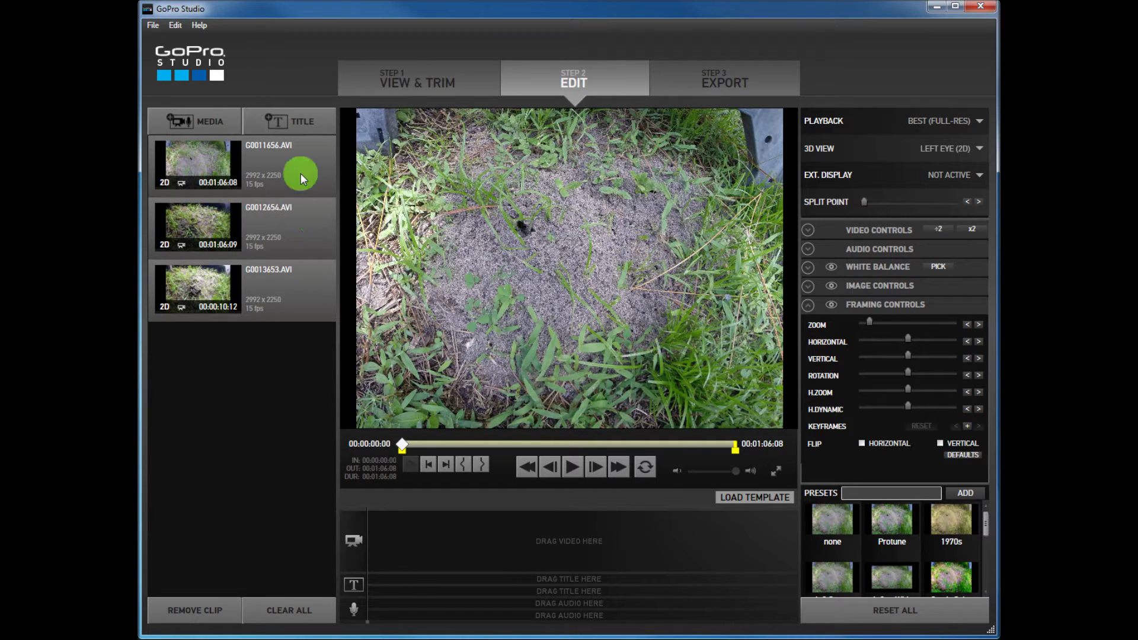
left_click_drag(297, 161, 468, 546)
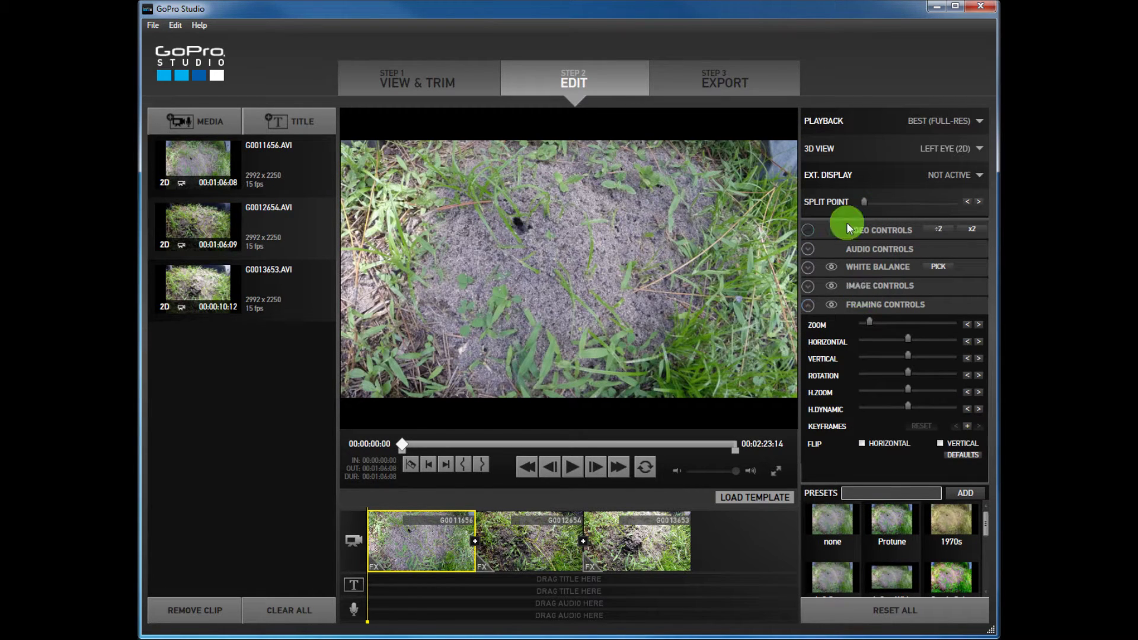
Expand Video Controls and try x2 speed on G0011656, then return it to 100%.
left_click(810, 229)
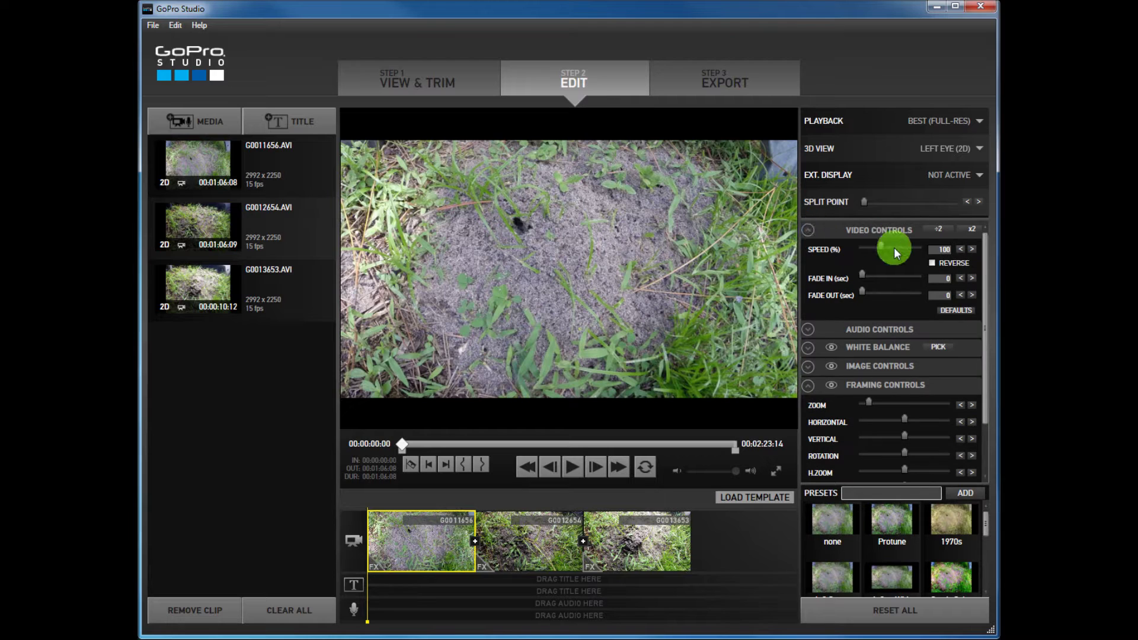
left_click(973, 230)
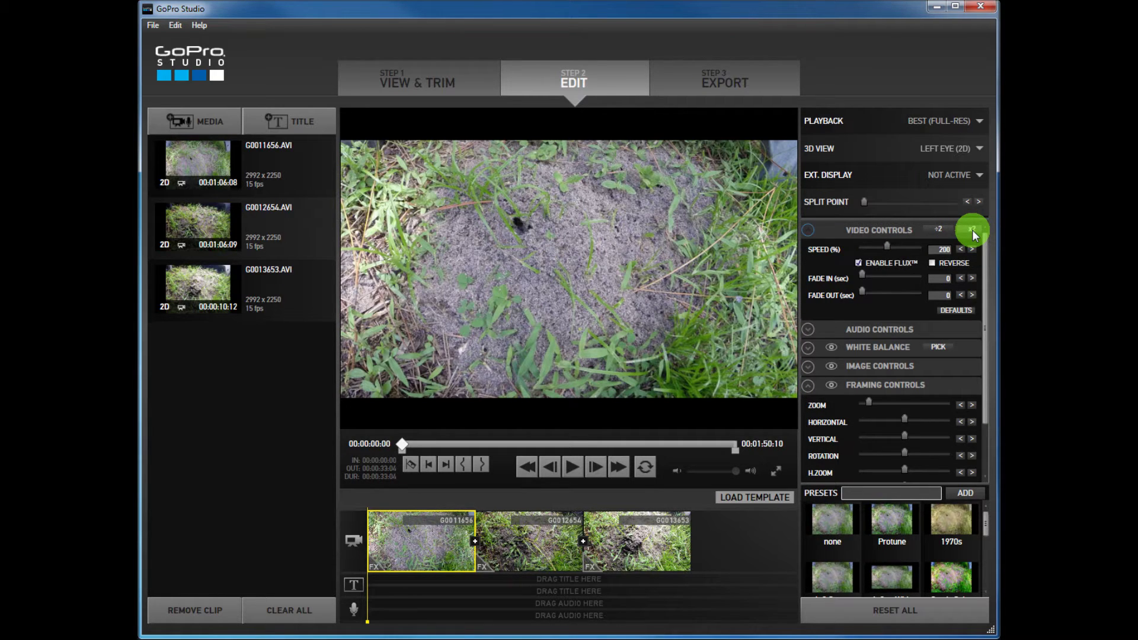
left_click(943, 230)
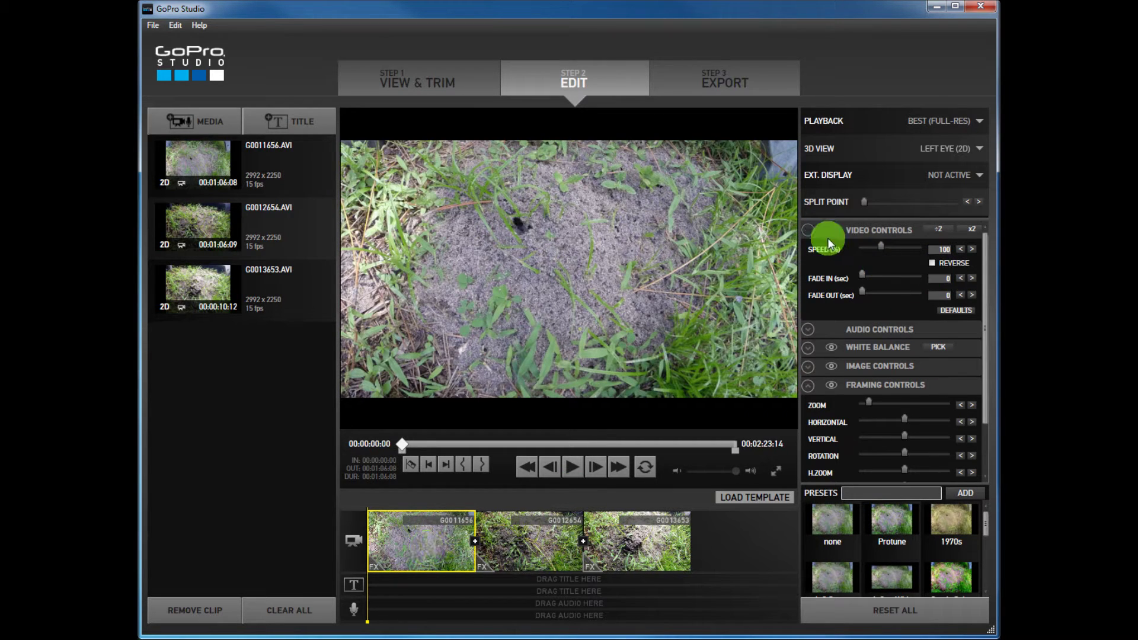
Collapse Video Controls, White Balance and Image Controls so only Framing Controls stays open.
left_click(809, 231)
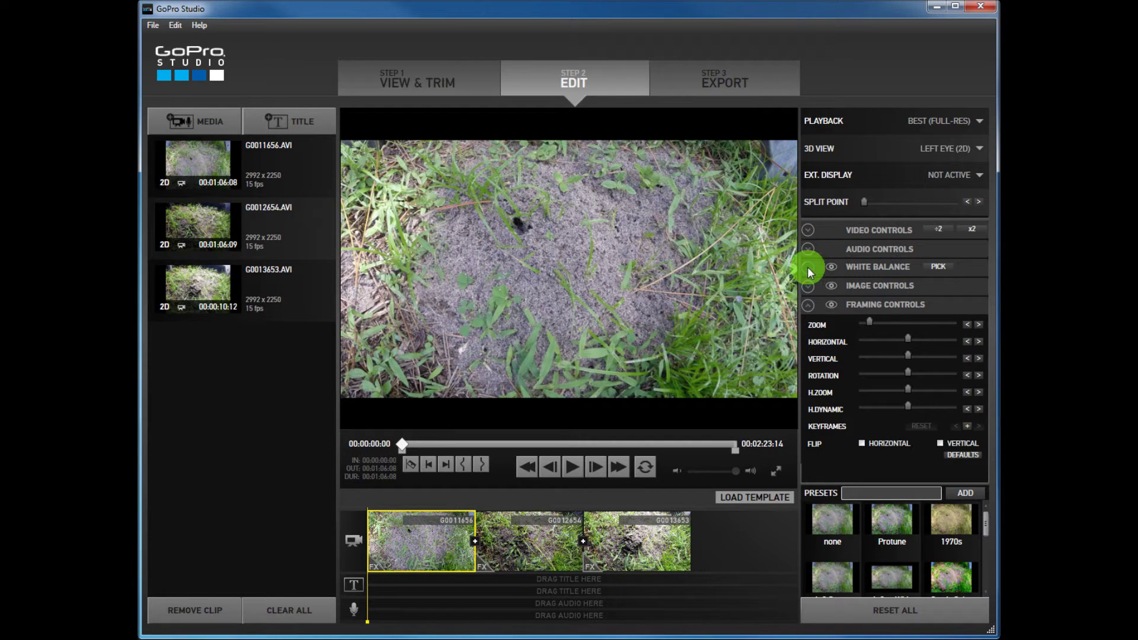
left_click(807, 267)
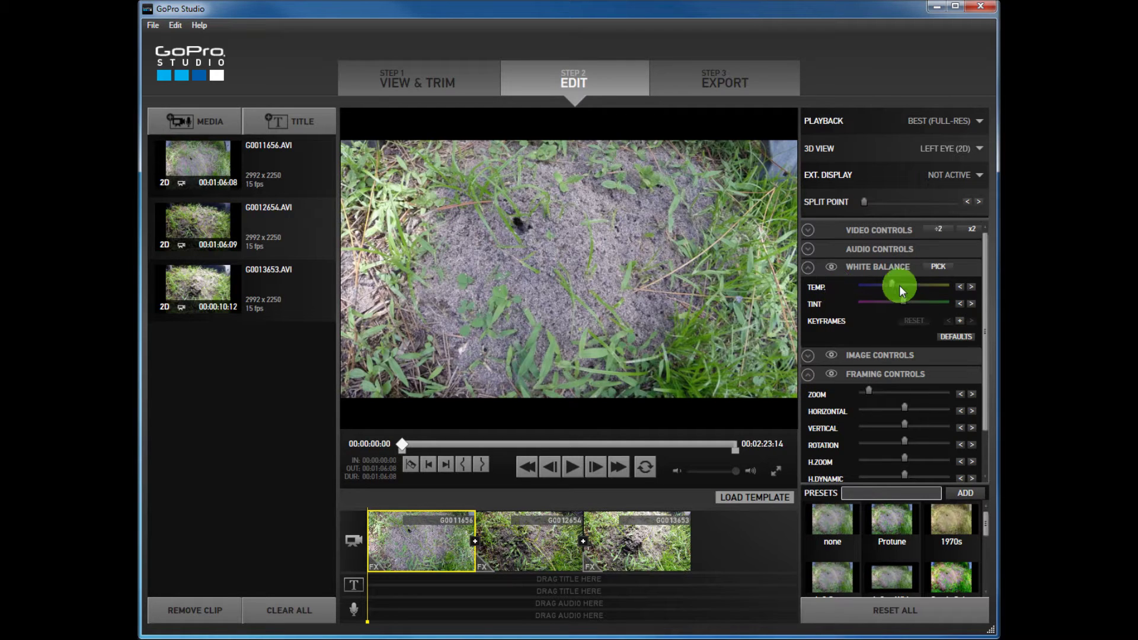
left_click(809, 267)
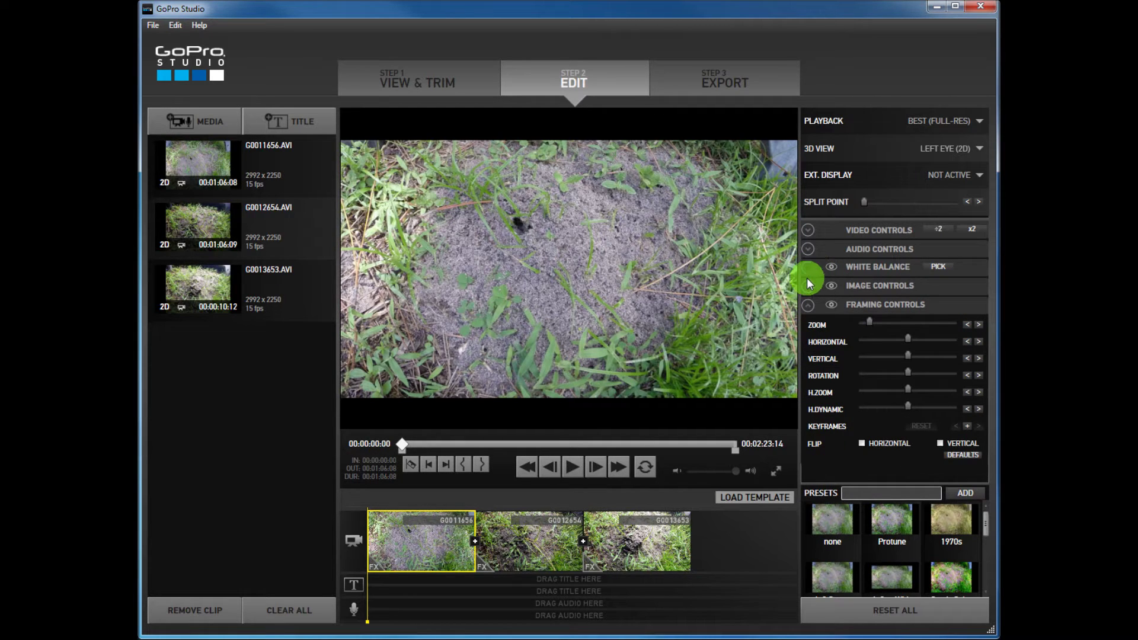
left_click(807, 285)
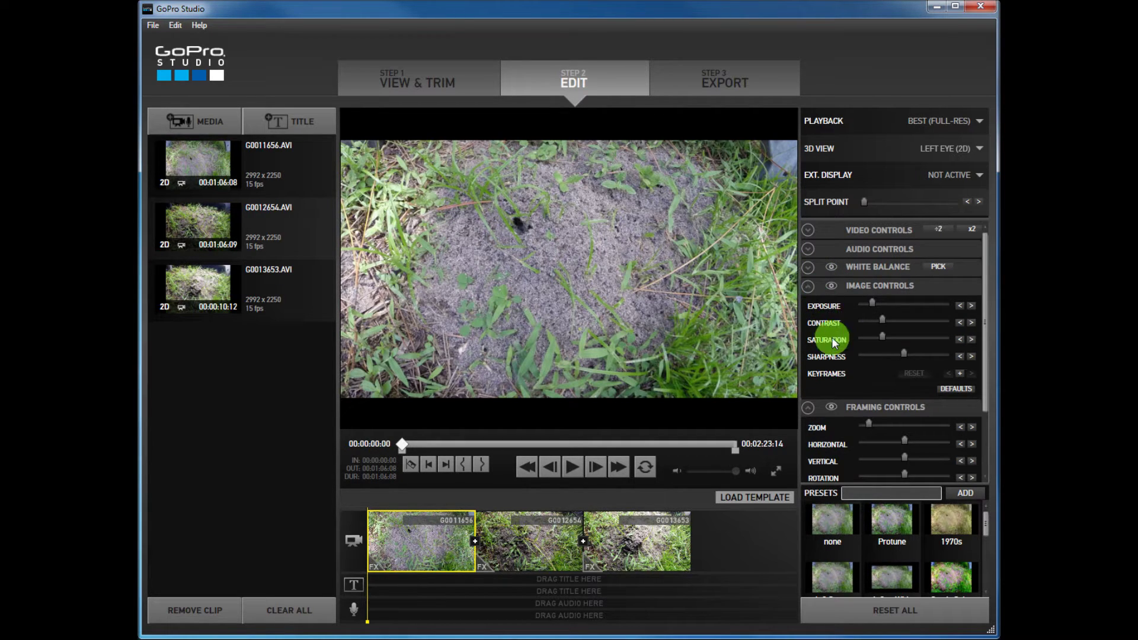
left_click(811, 286)
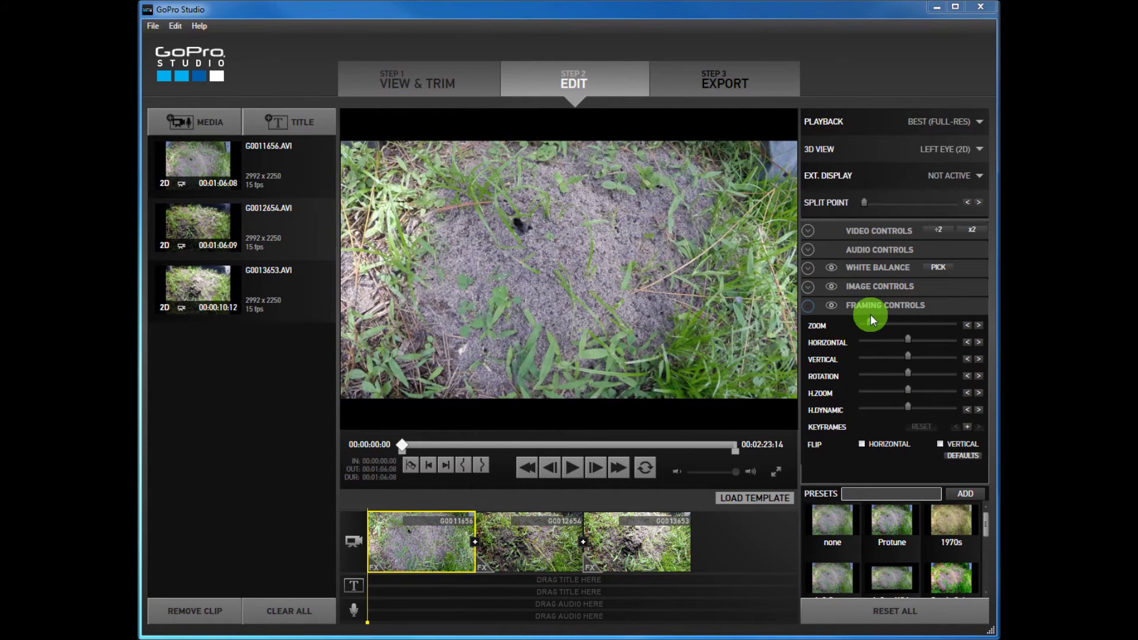
Zoom G0011656 in on the cookie and shift it sideways and vertically to recentre it.
mouse_move(377, 584)
left_mouse_down()
mouse_move(365, 585)
mouse_move(375, 585)
left_mouse_up()
left_click_drag(543, 237, 546, 187)
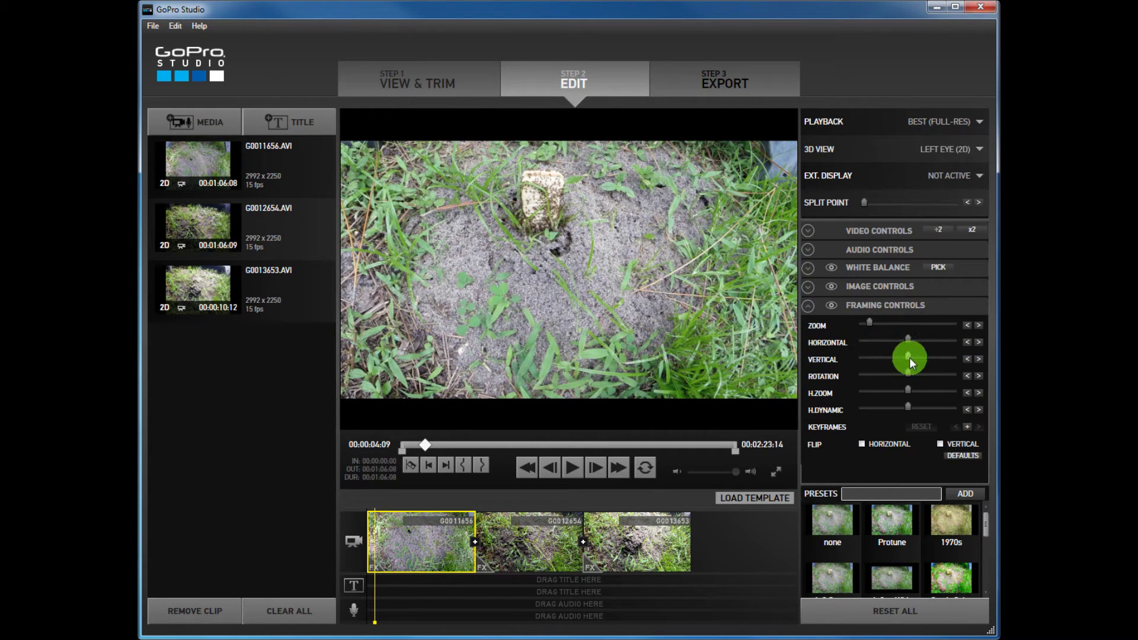
left_click(976, 360)
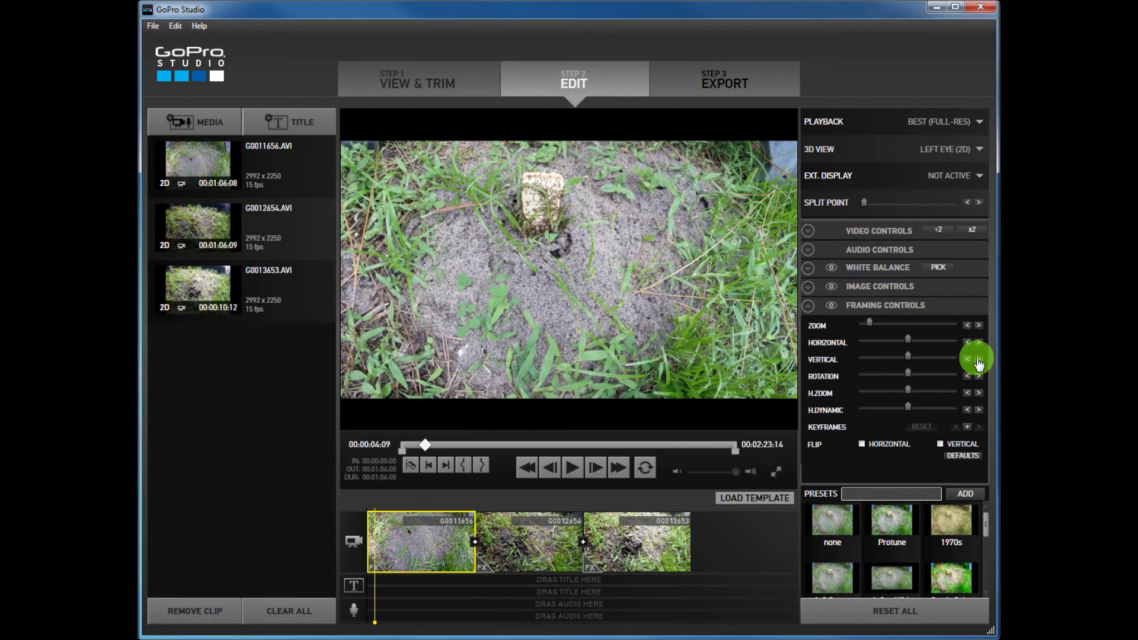
mouse_move(908, 357)
left_mouse_down()
mouse_move(927, 354)
mouse_move(918, 357)
left_mouse_up()
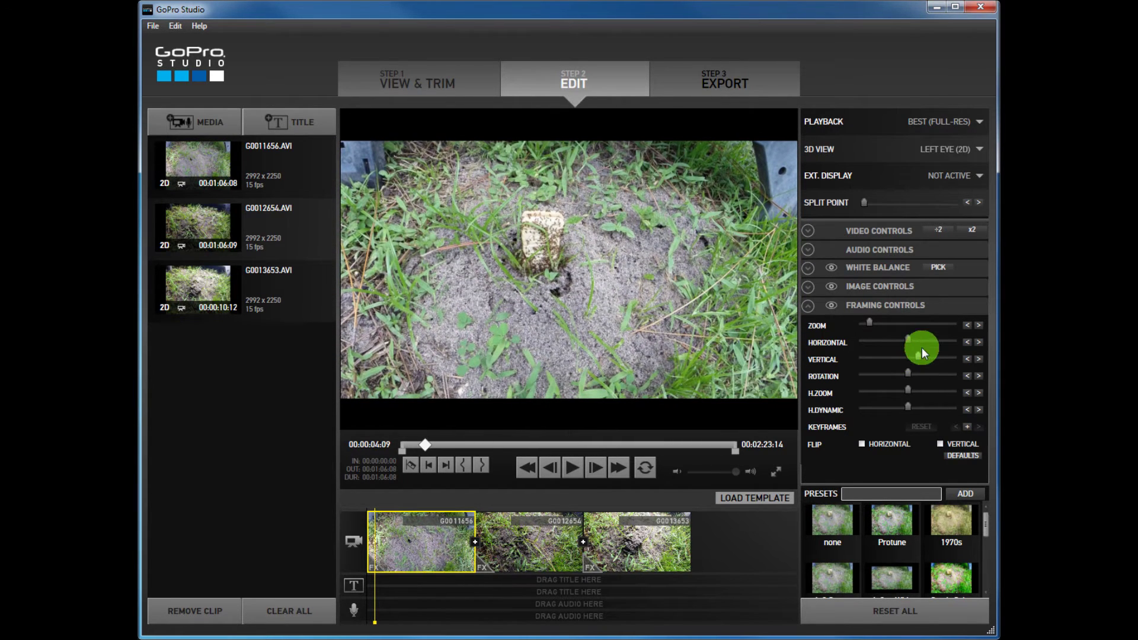
left_click_drag(871, 328, 930, 356)
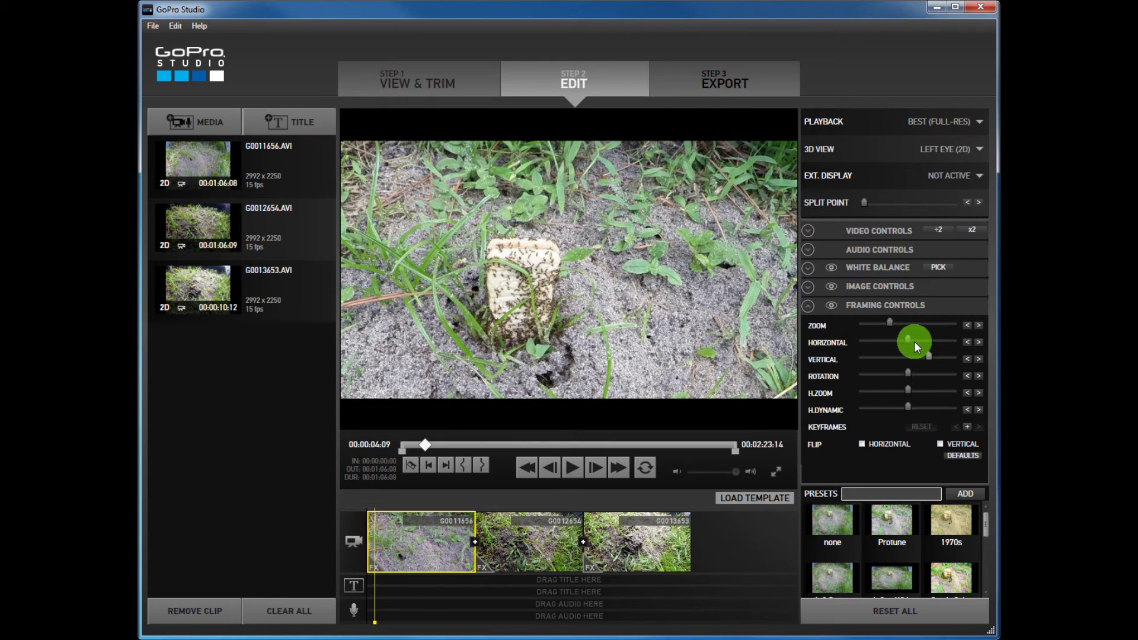
left_click_drag(908, 338, 893, 320)
left_click_drag(928, 353, 926, 353)
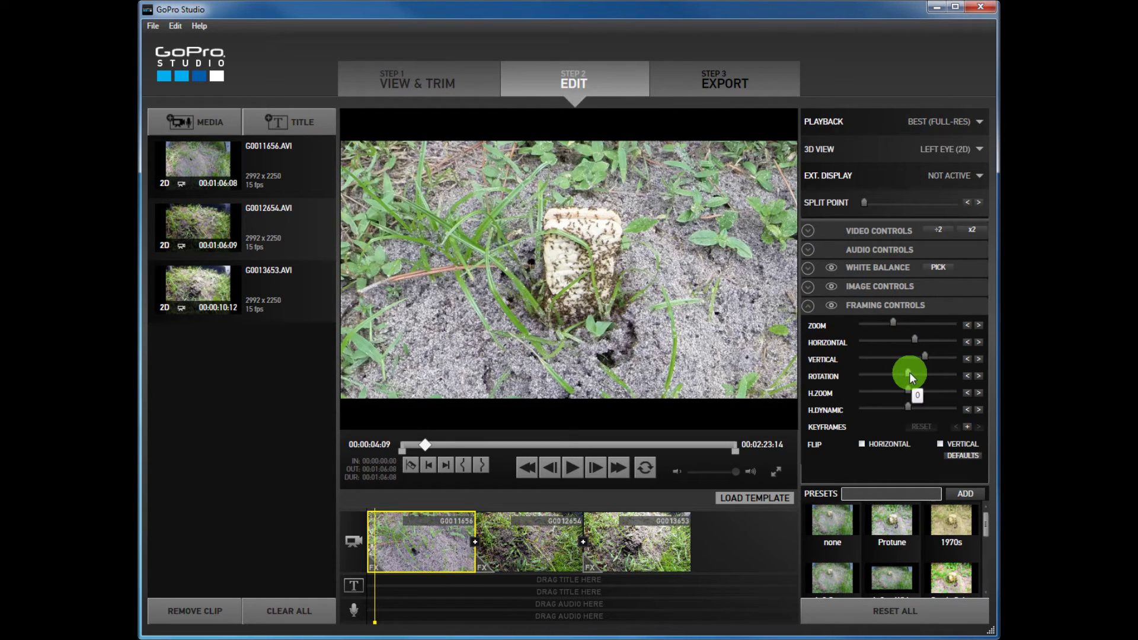
left_click(665, 198)
left_click(684, 272)
left_click(851, 369)
left_click(732, 294)
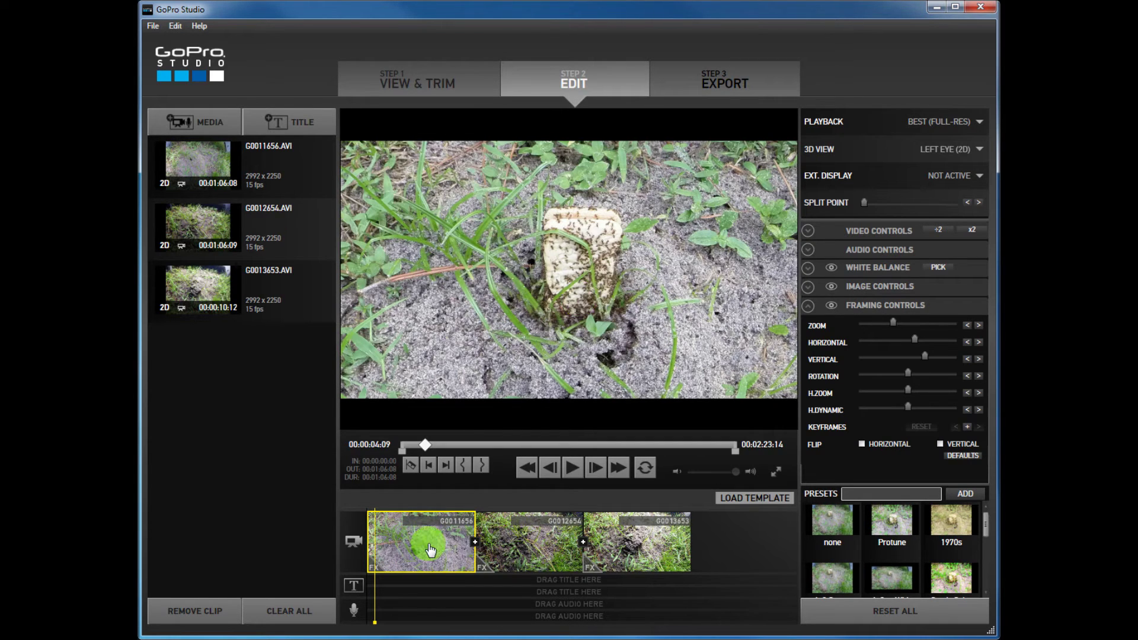
left_click(901, 446)
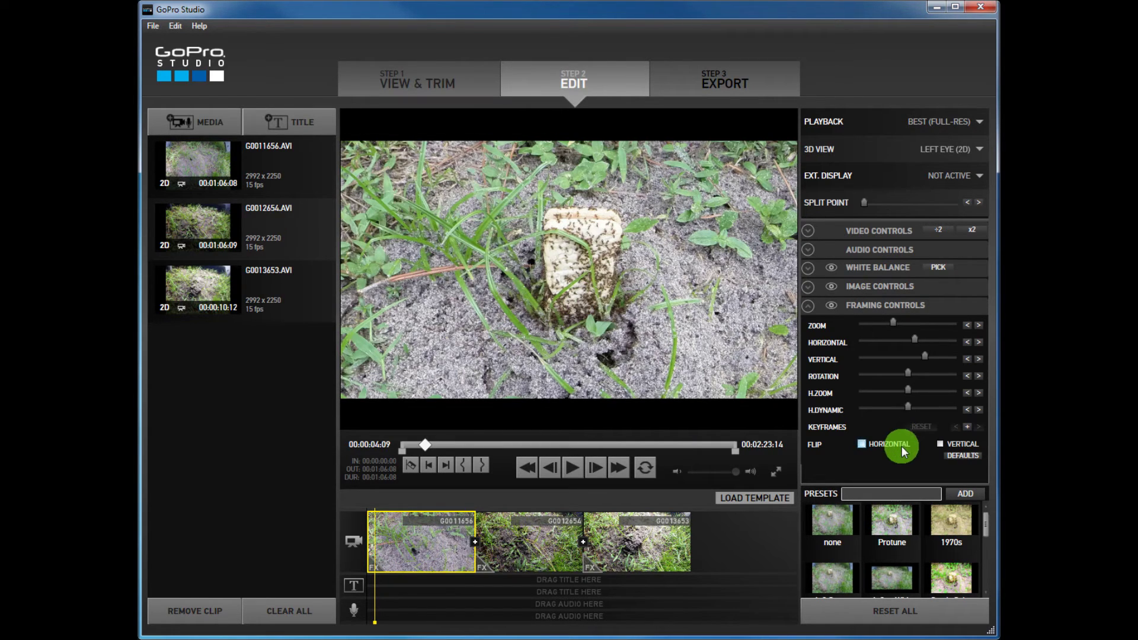
left_click(889, 493)
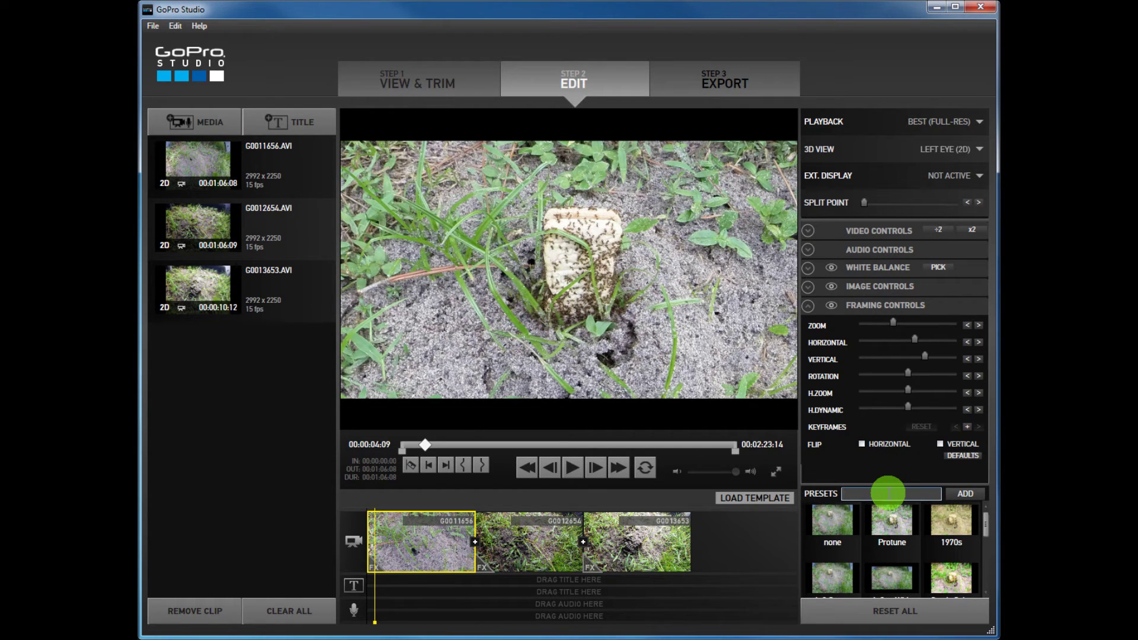
Save the current framing as a preset named Frame1 and enlarge the Presets panel to show it.
type("Frame1")
left_click(967, 495)
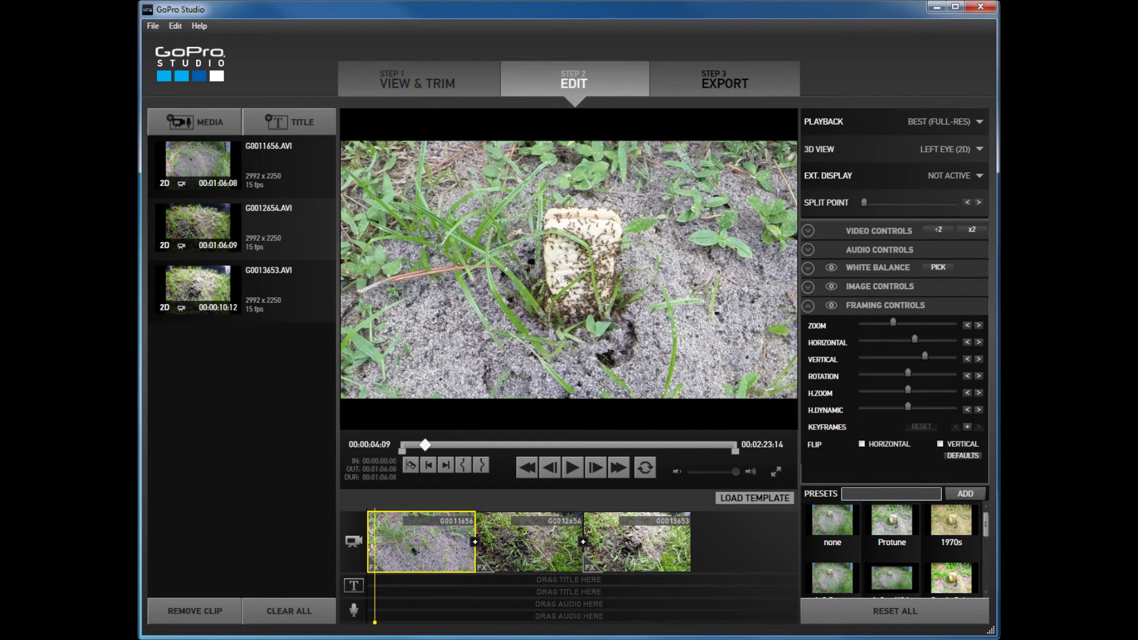
left_click(720, 422)
left_click_drag(947, 472, 943, 433)
left_click_drag(986, 511, 970, 586)
Pick the Frame1 preset and select the second clip, G0012654.
left_click(914, 578)
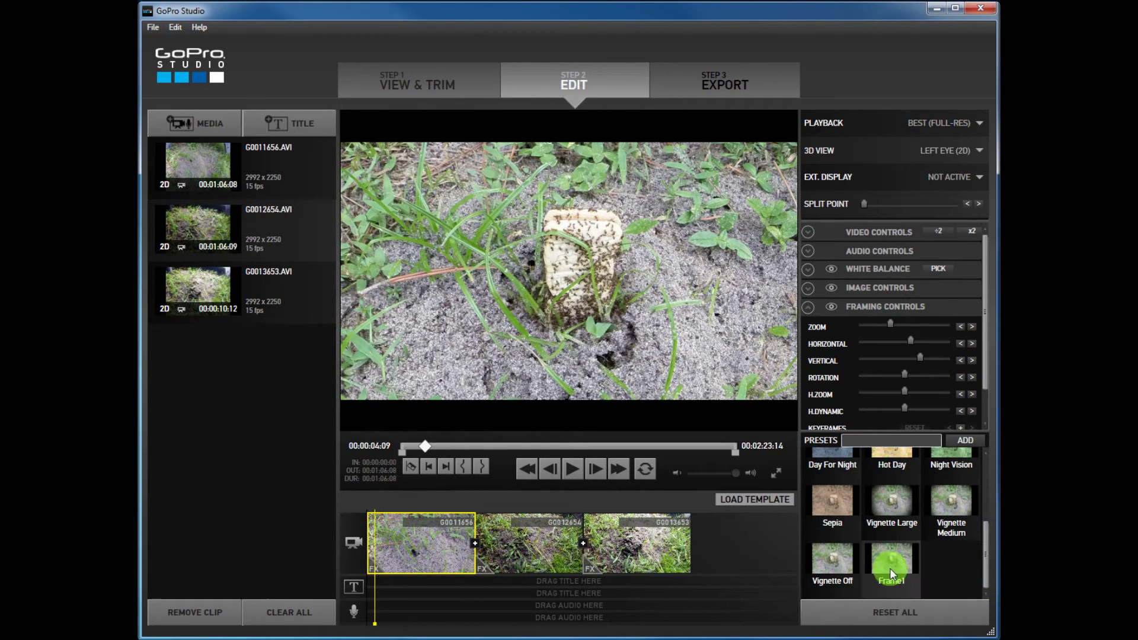
left_click_drag(895, 570, 531, 536)
left_click(531, 537)
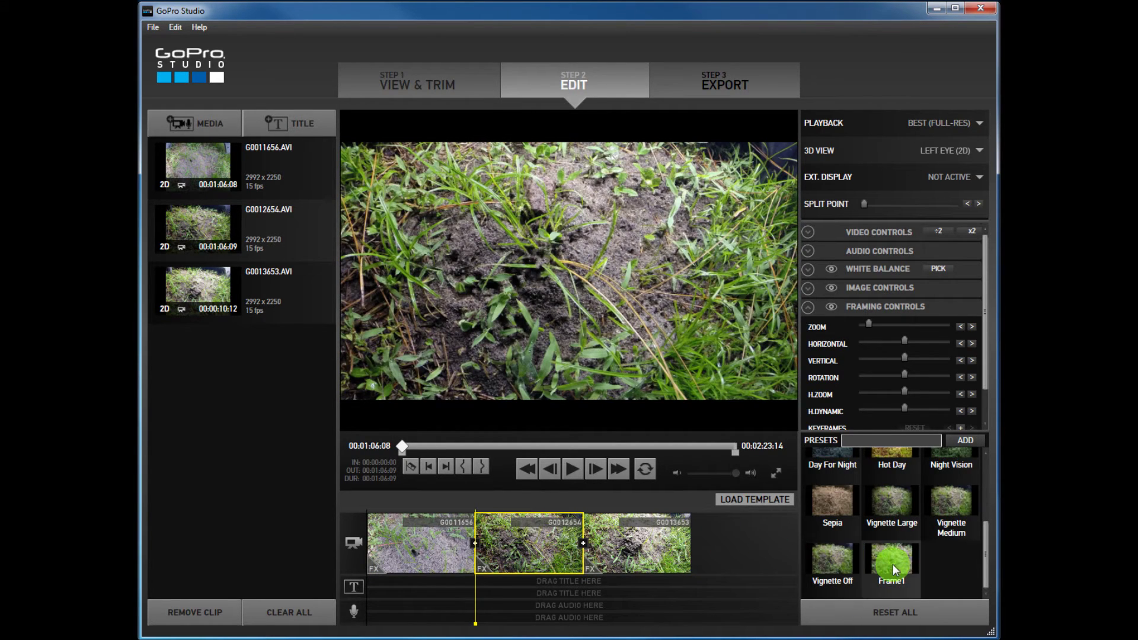
Apply the Frame1 preset to clips G0012654 and G0013653, then reselect G0011656.
left_click(893, 564)
left_click_drag(893, 564, 652, 554)
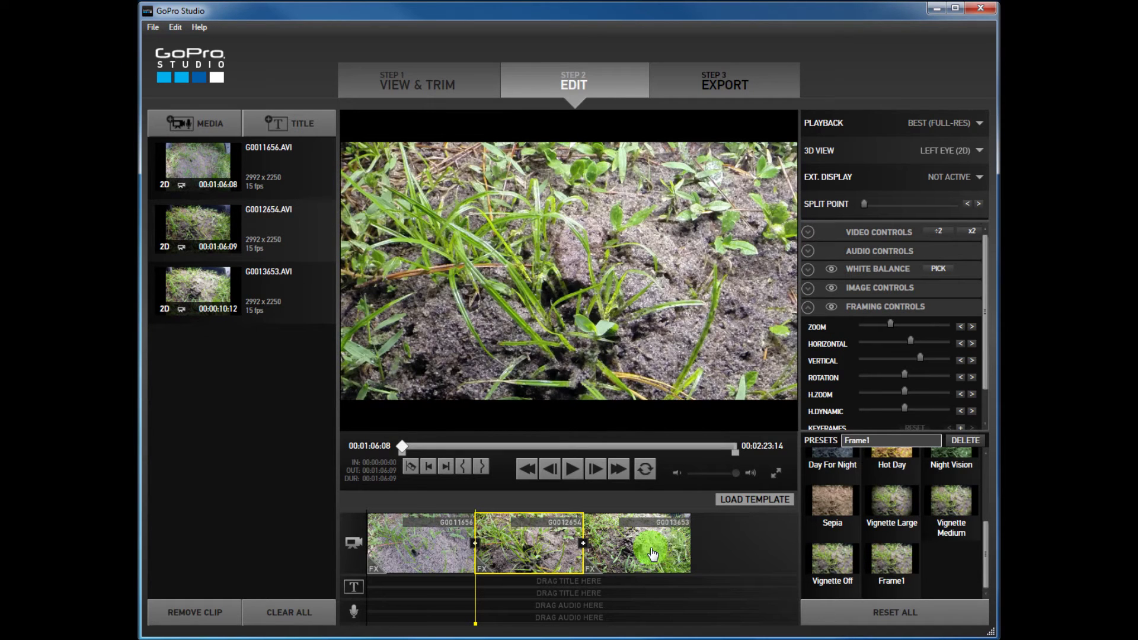
left_click(652, 554)
left_click(889, 555)
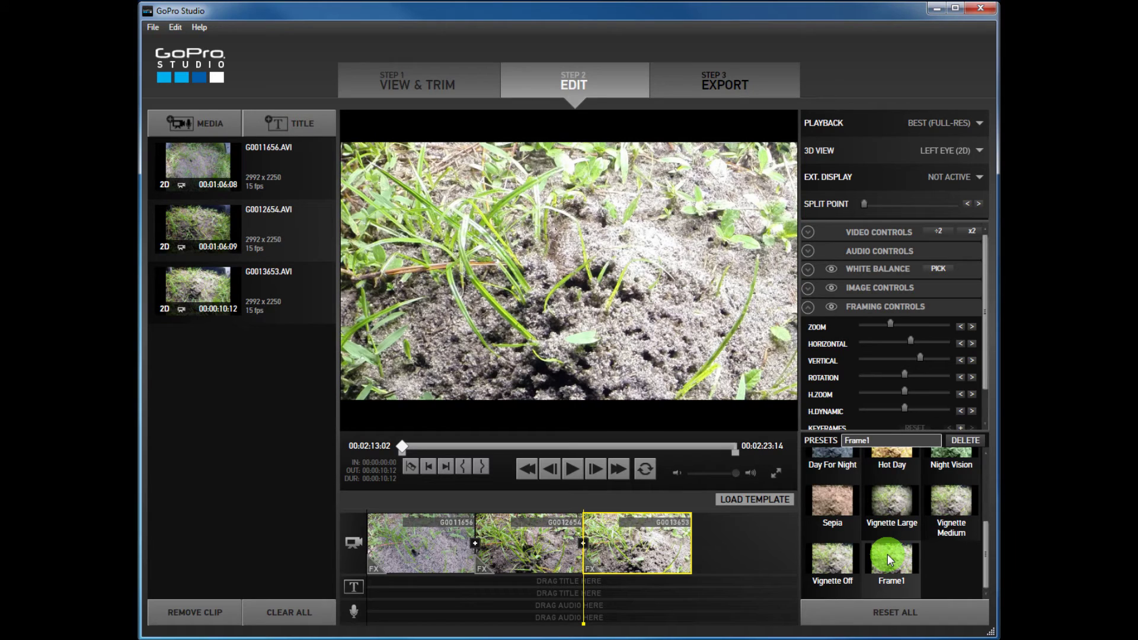
left_click(888, 548)
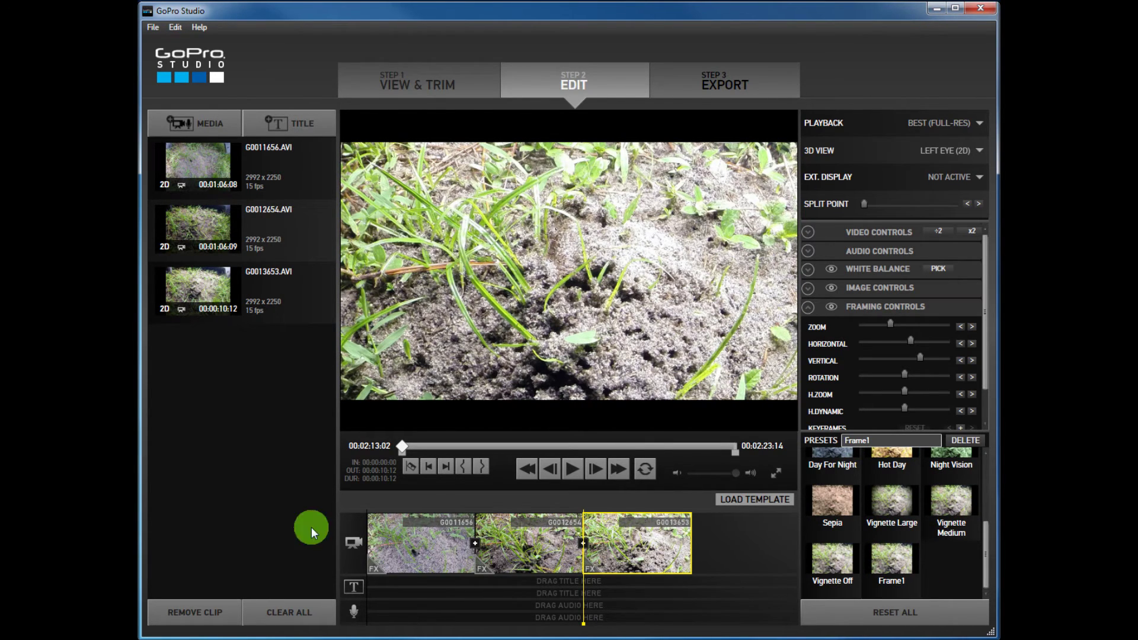
left_click(425, 541)
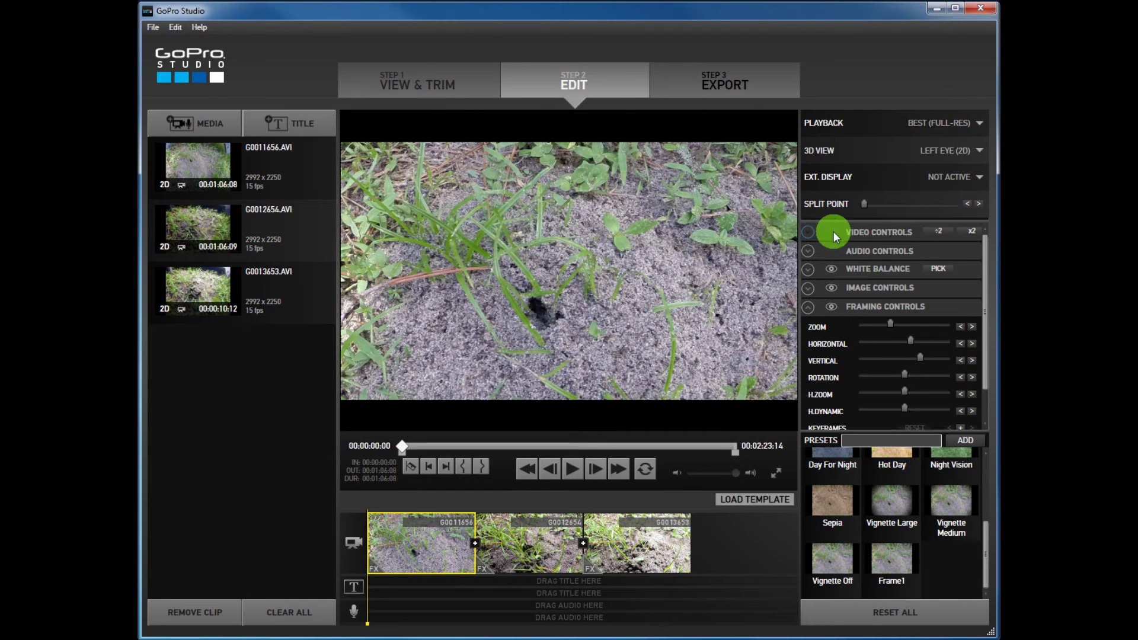
Add a 0.2-second fade-in to G0011656 and a 0.2-second fade-out to G0013653.
left_click(813, 232)
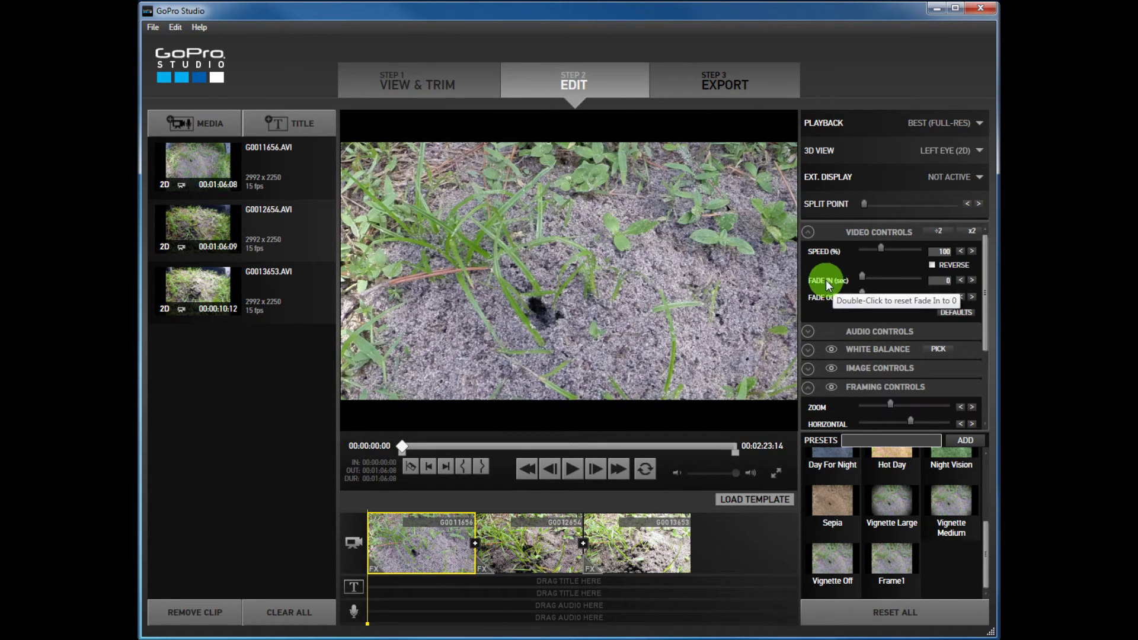
left_click(972, 280)
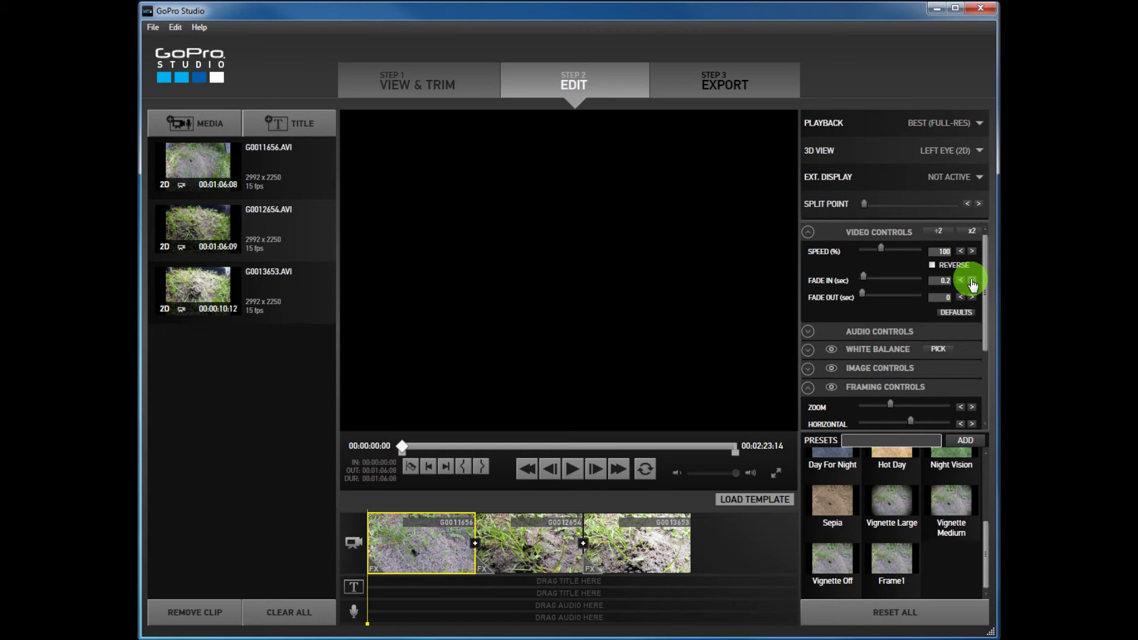
left_click(654, 542)
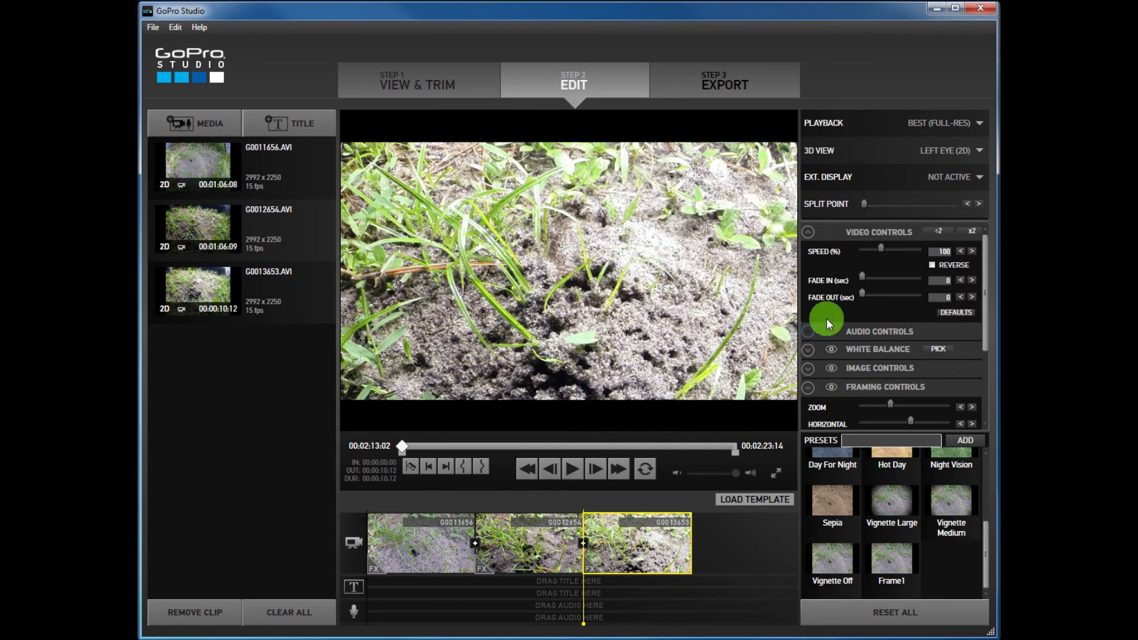
left_click(972, 298)
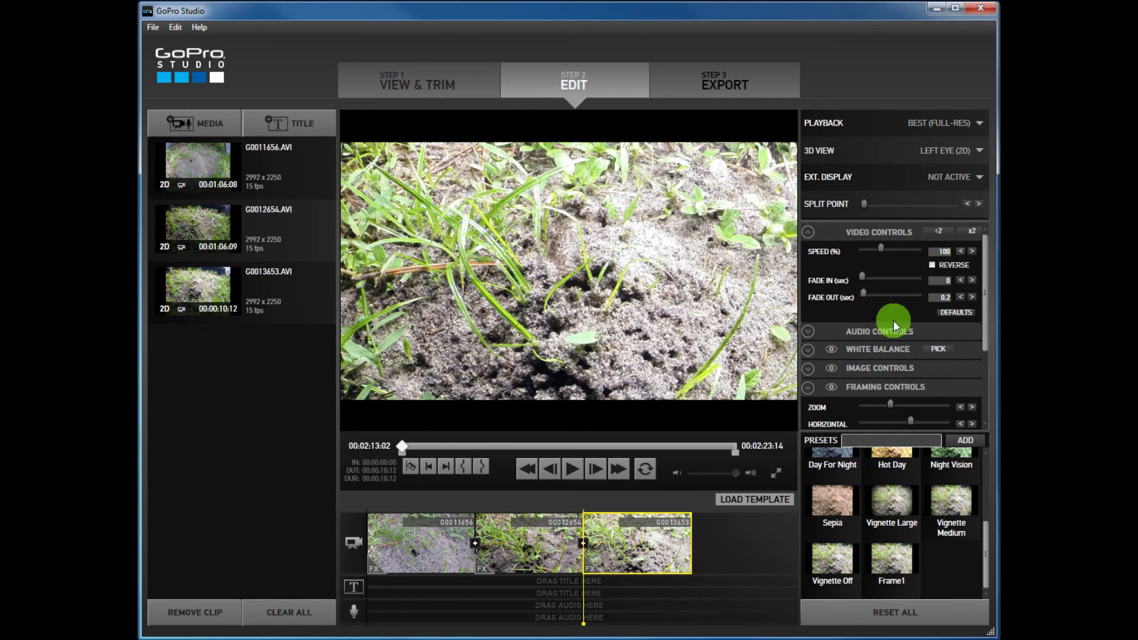
left_click(415, 551)
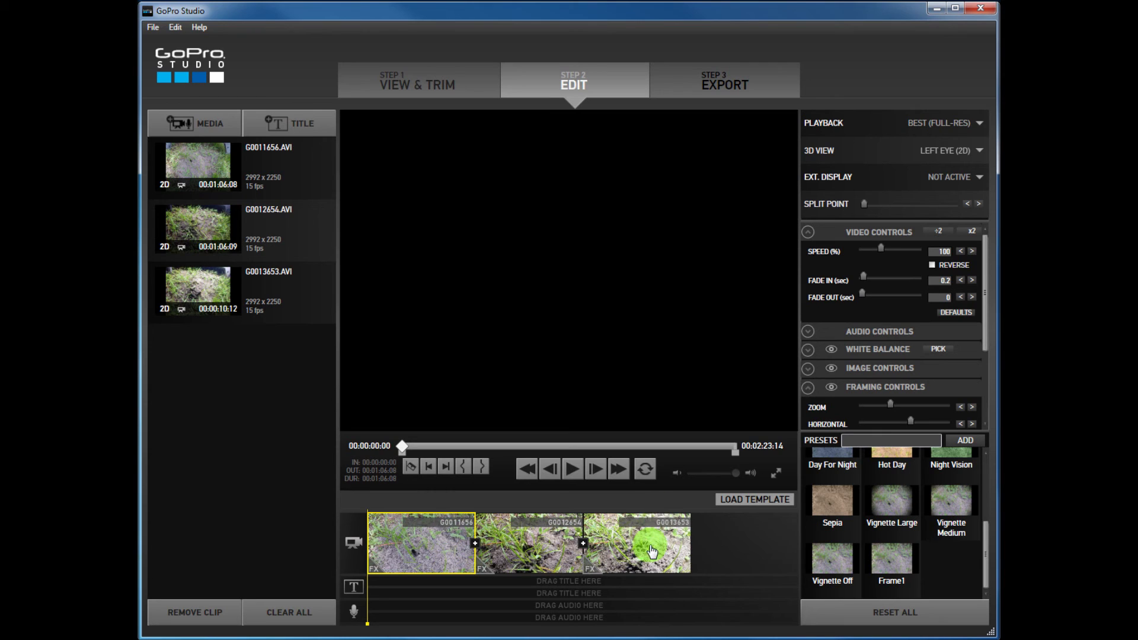
left_click(652, 552)
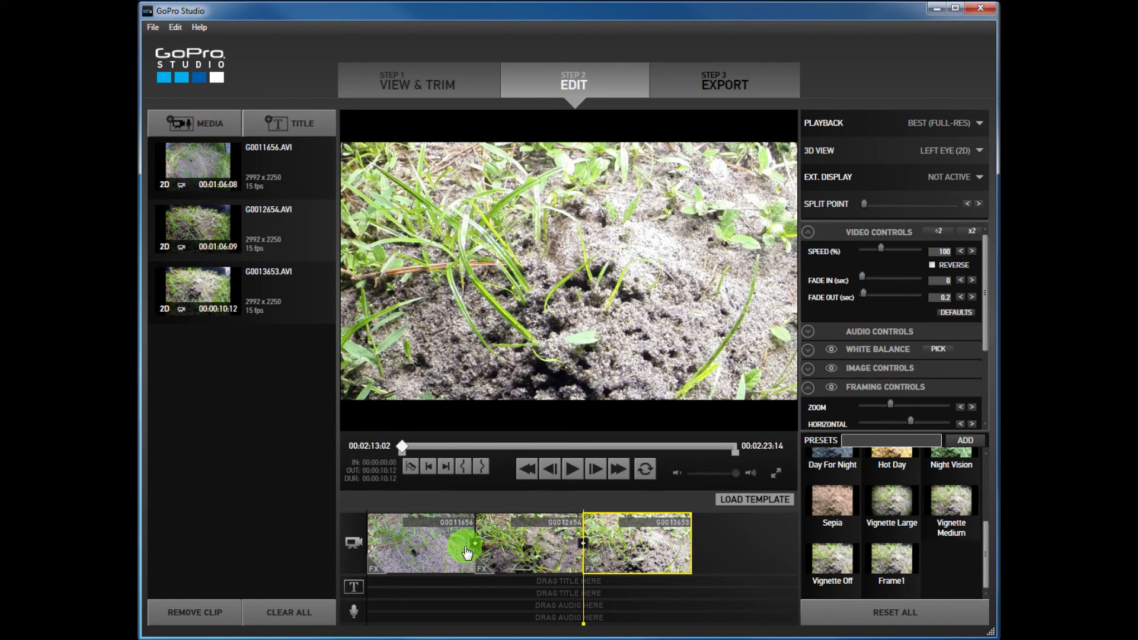
left_click(432, 551)
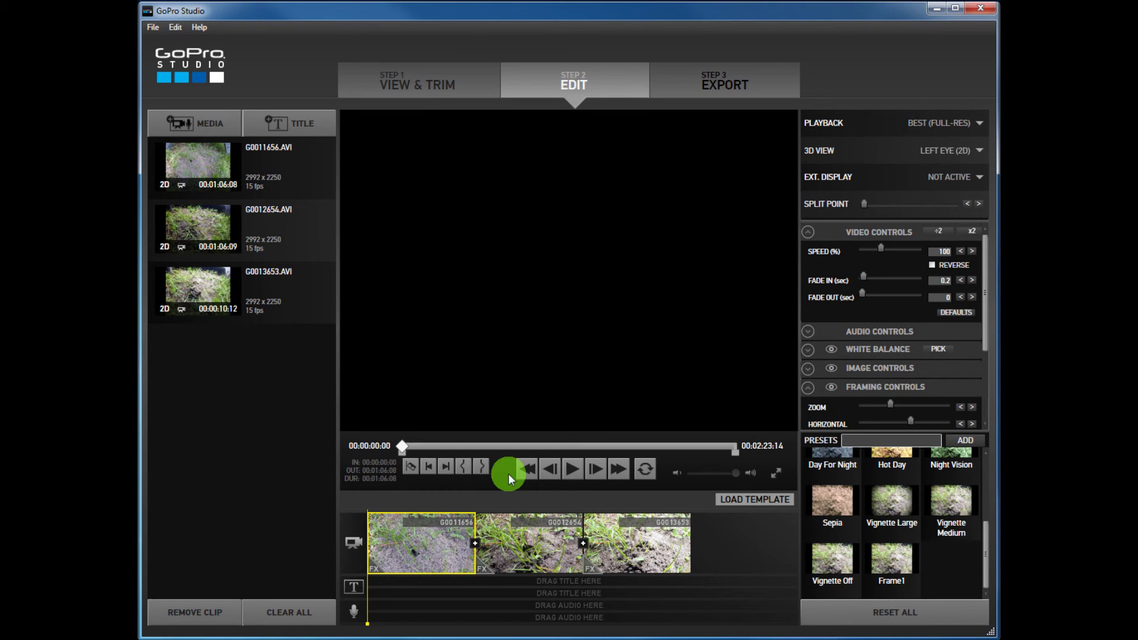
left_click(575, 471)
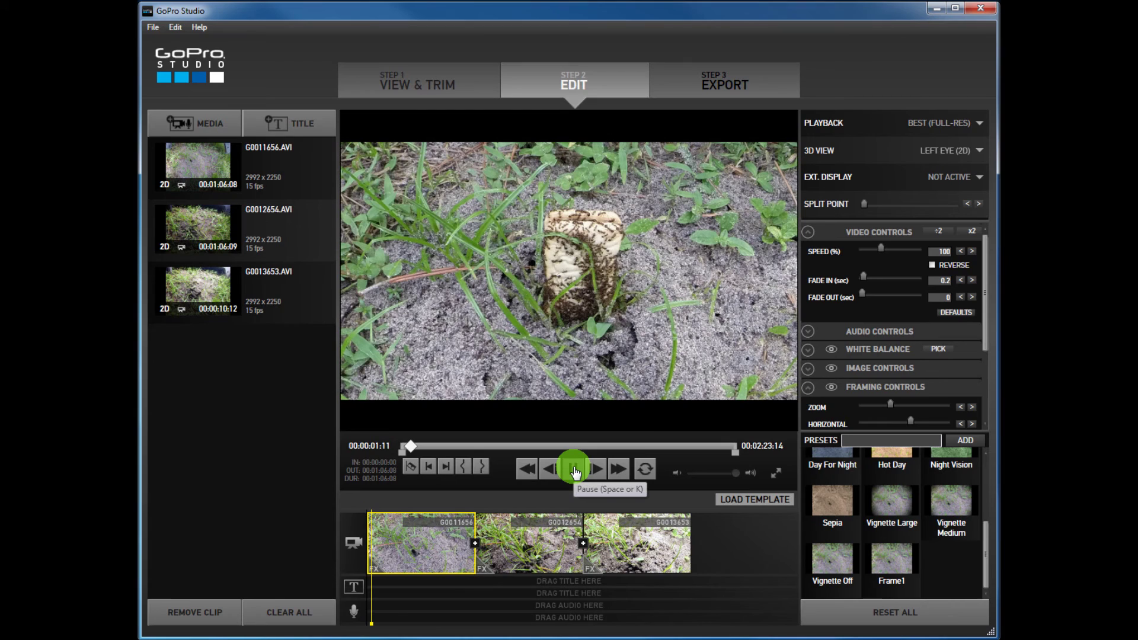
left_click(575, 472)
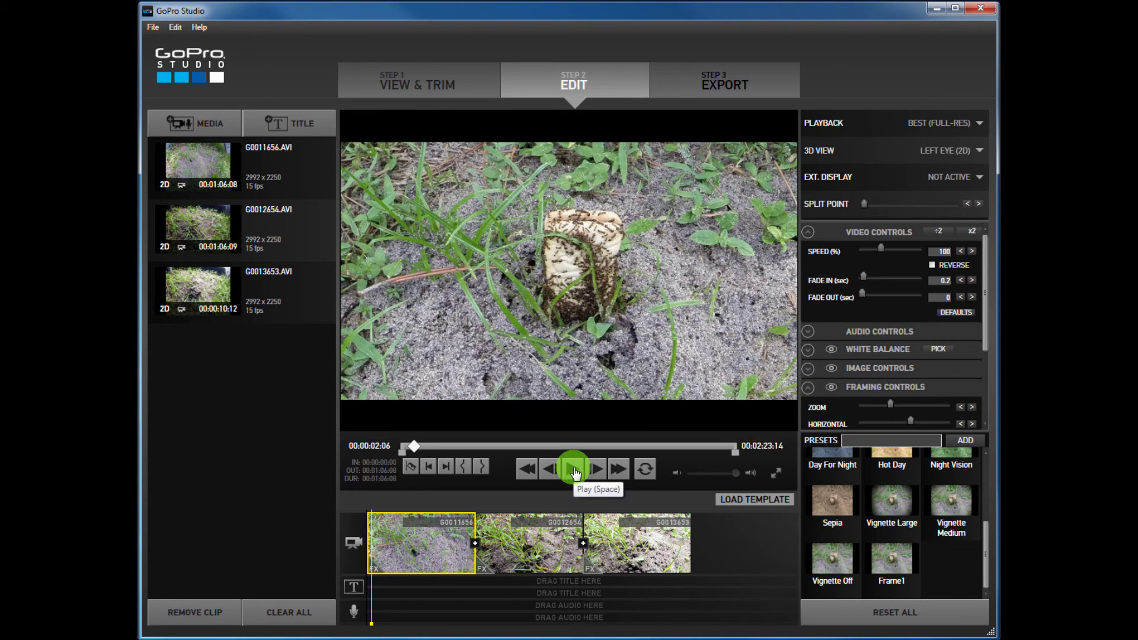
left_click(560, 326)
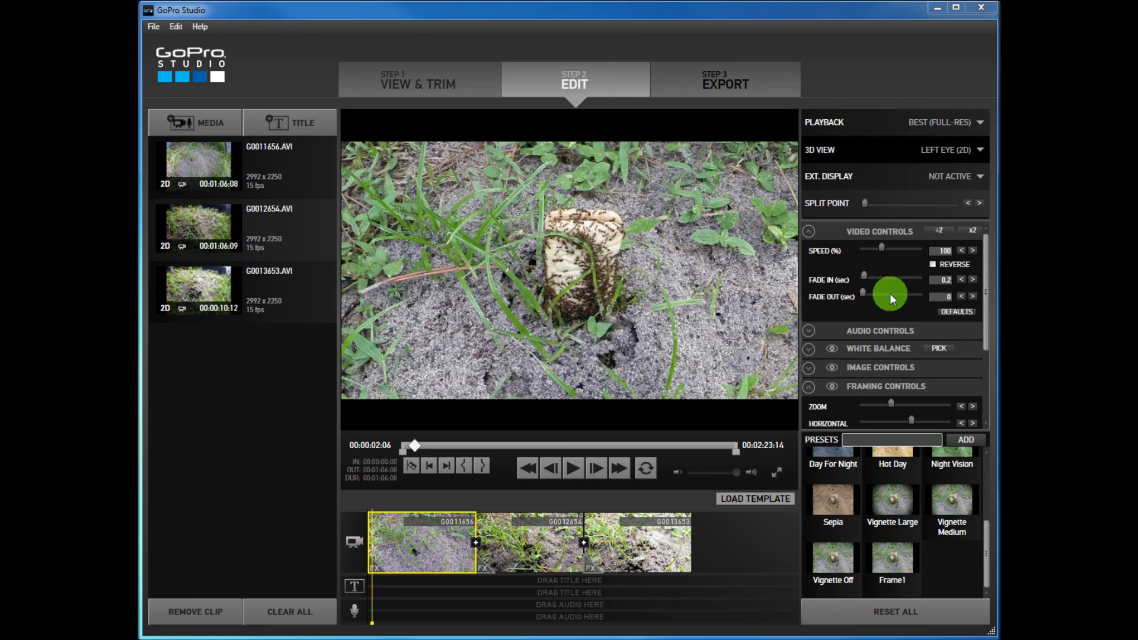
Open the Export step with the YouTube H.264 MP4 preset (2992x1684, 15 fps, 10 Mbps).
left_click(714, 91)
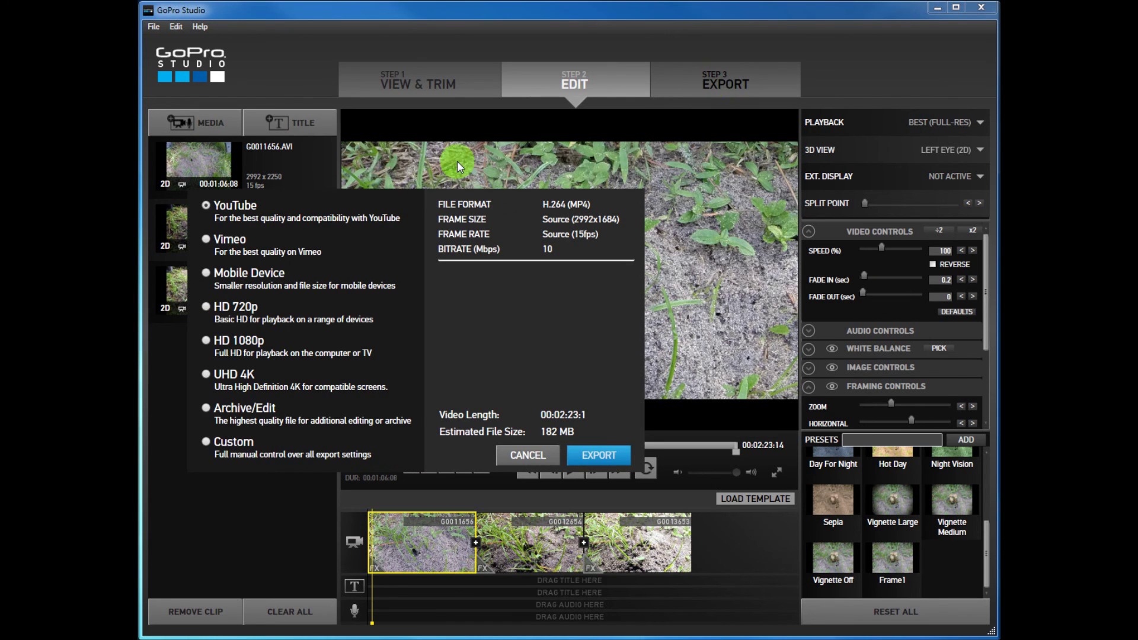